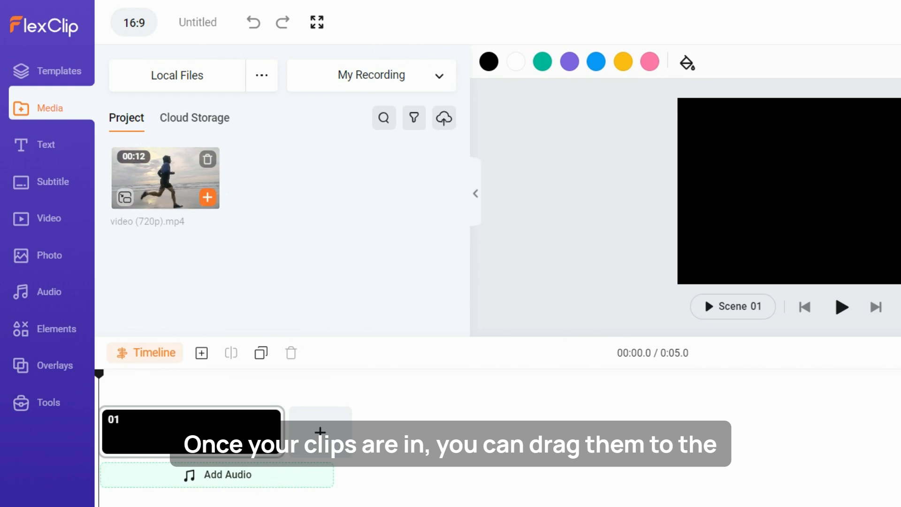
Step: Place the video (720p).mp4 clip into scene 01 of the timeline and enlarge the timeline scale
left_click_drag(175, 178, 195, 431)
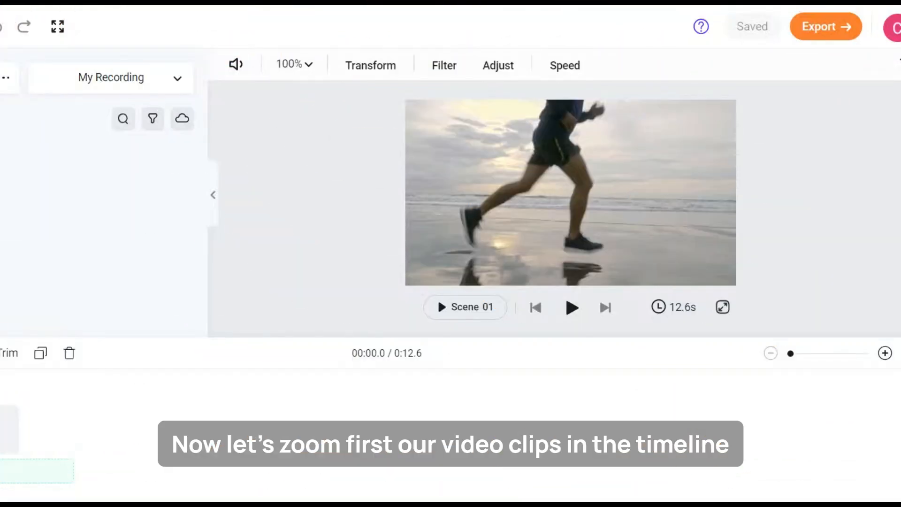
left_click(886, 354)
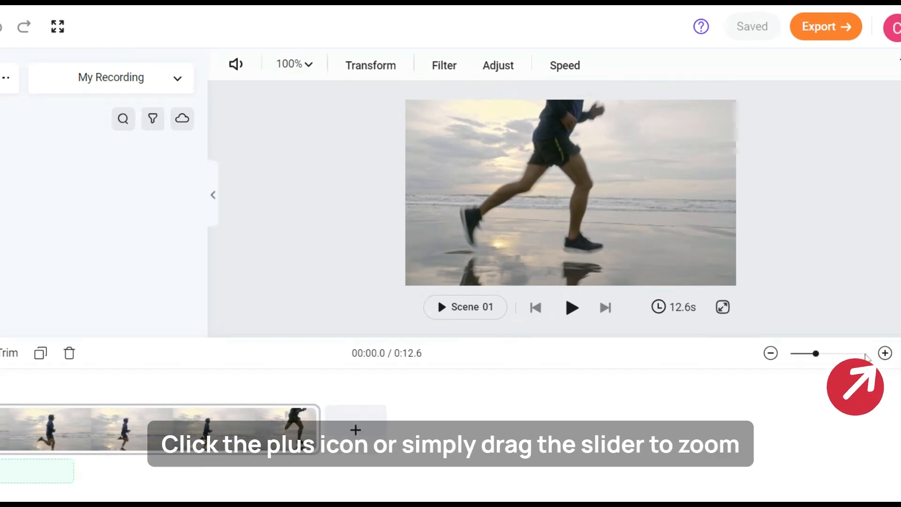
left_click_drag(819, 358, 835, 358)
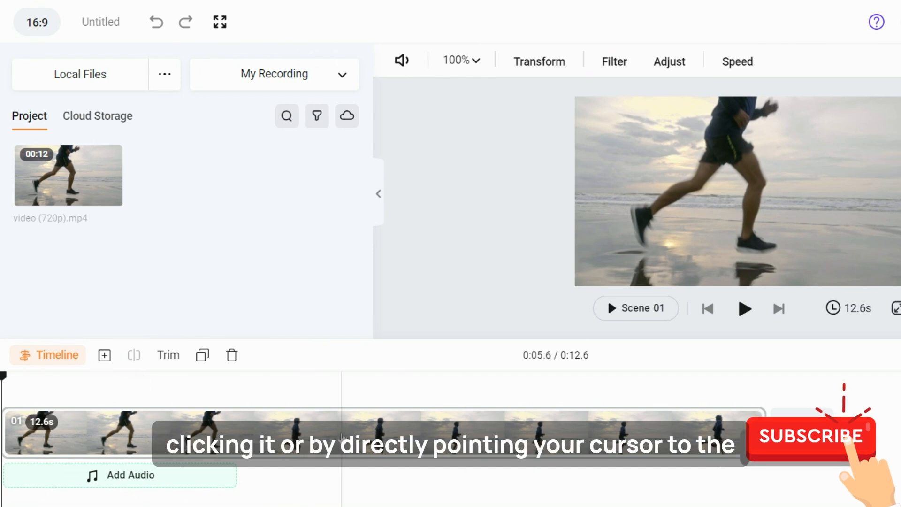
Step: Split the running video clip on the timeline at 0:05.6
left_click(342, 434)
left_click(342, 436)
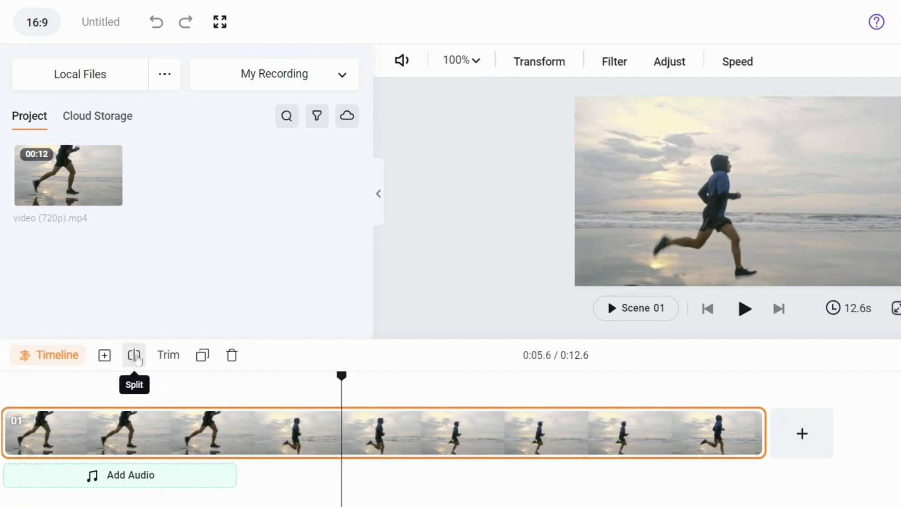
left_click(134, 357)
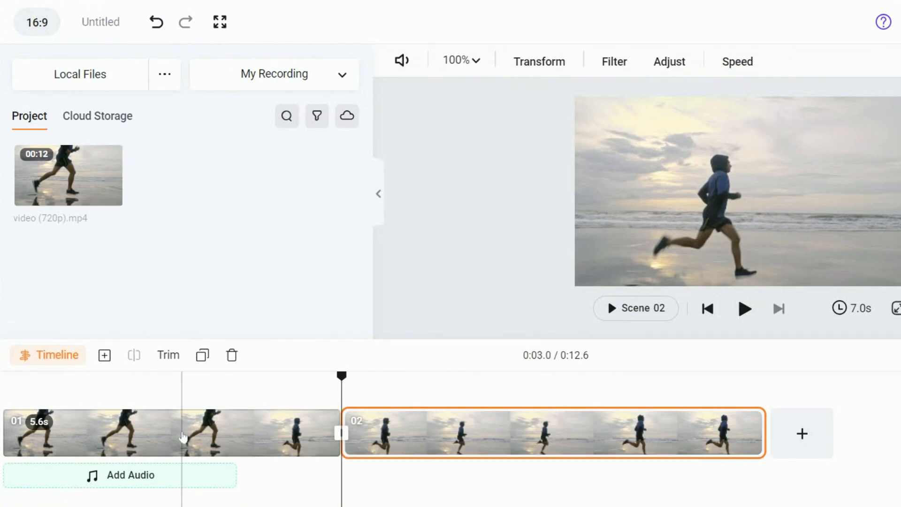
Step: Inspect both parts of the split clip and preview the playback across the cut
left_click(182, 436)
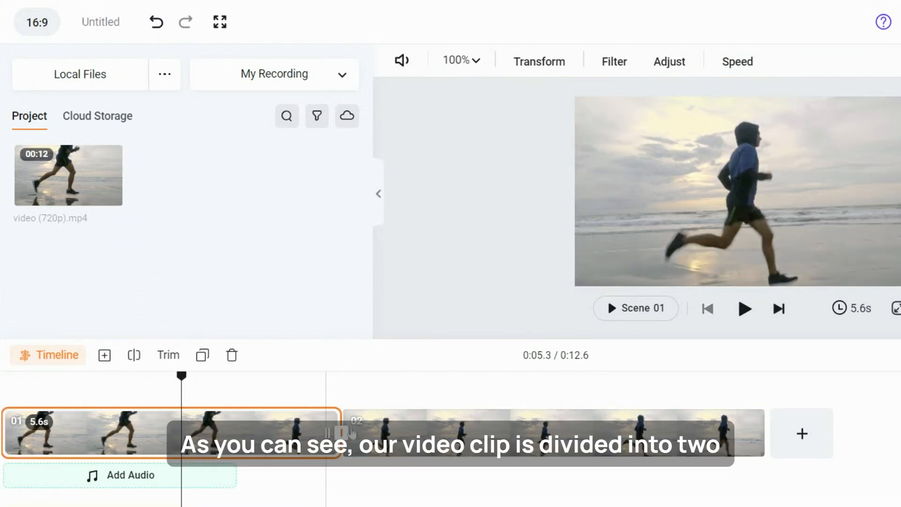
left_click(423, 431)
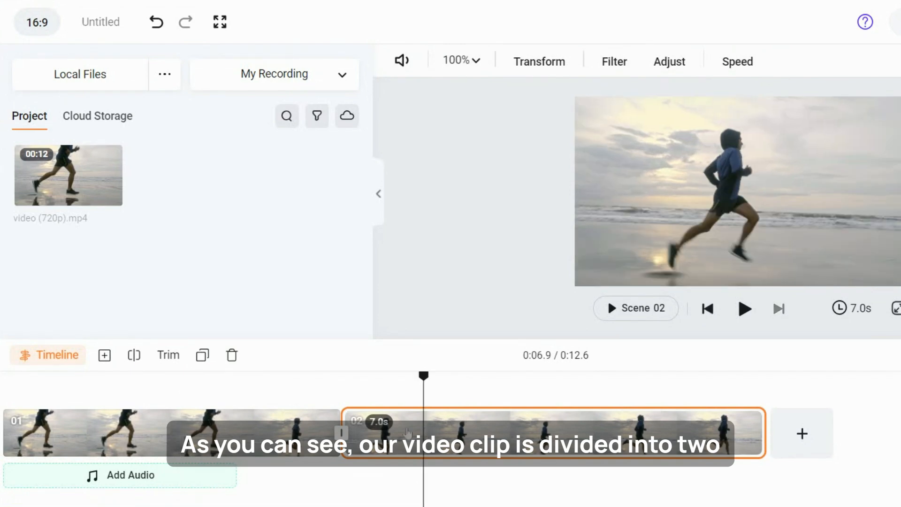
left_click(249, 435)
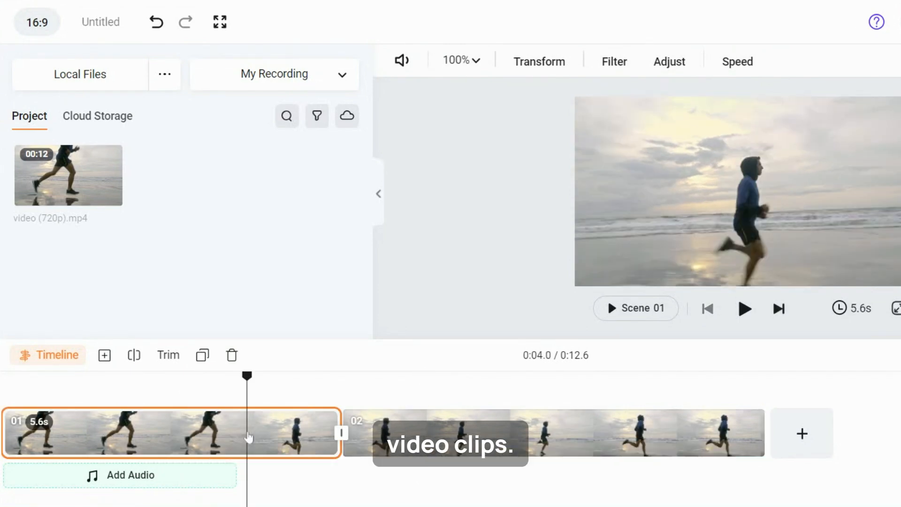
key("space")
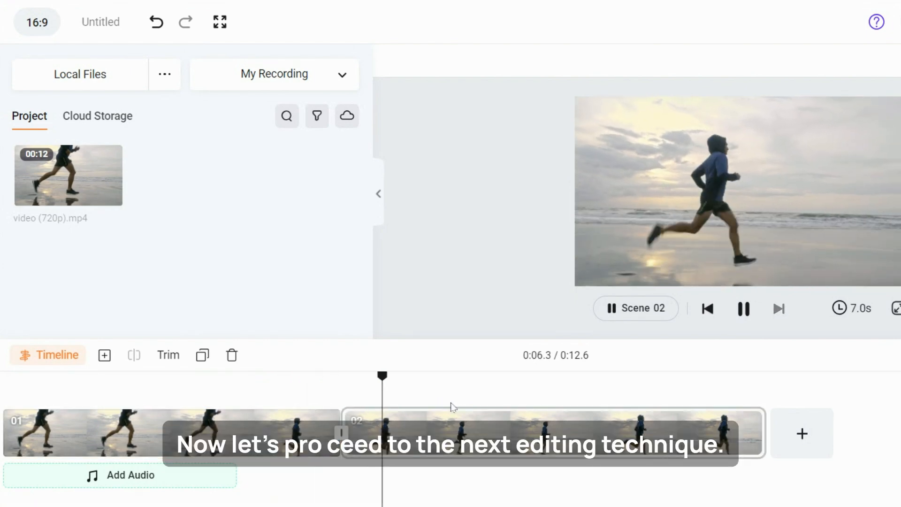
key("space")
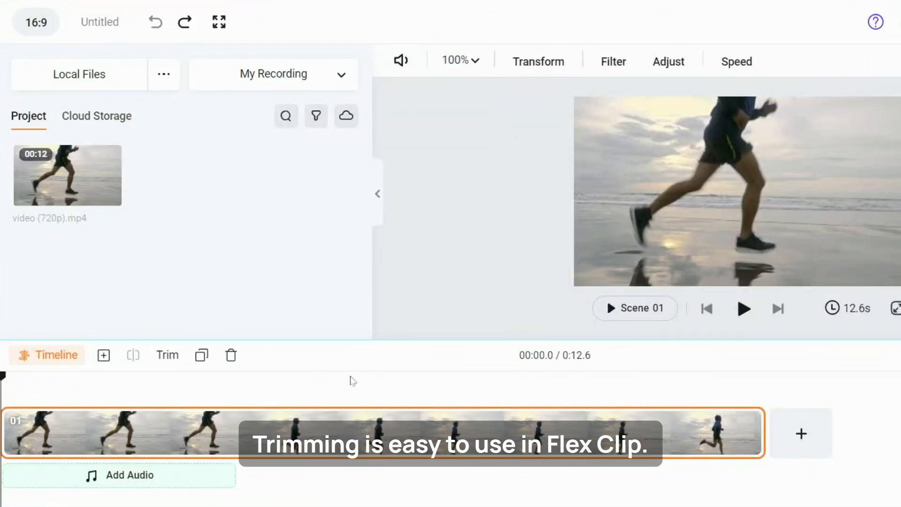
Step: Trim the full clip with the Trim tool, cutting about 4.9 s off its start and shortening its end to leave 3.6 s
left_click(363, 427)
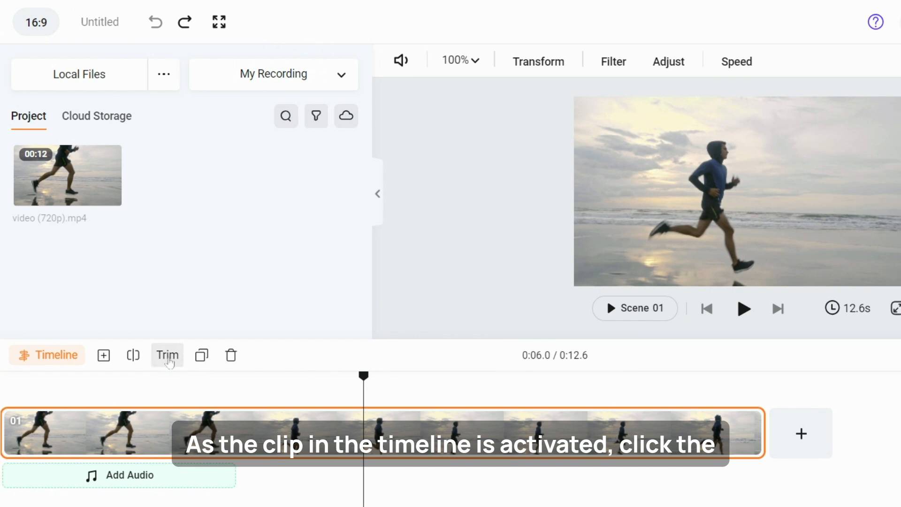
left_click(167, 360)
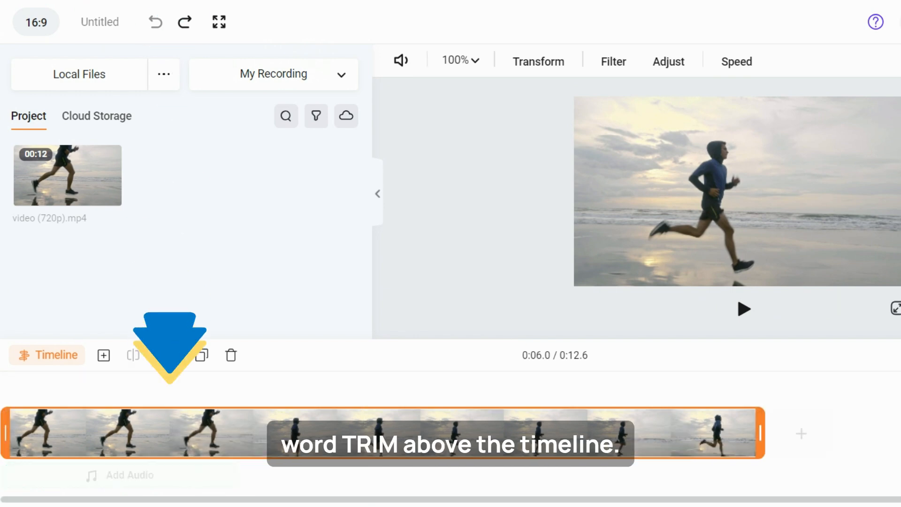
left_click(16, 442)
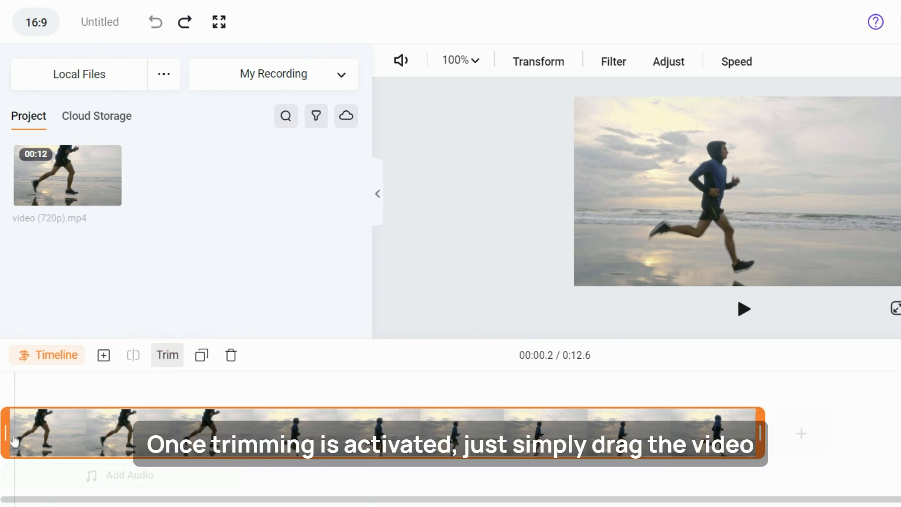
left_click_drag(7, 437, 301, 438)
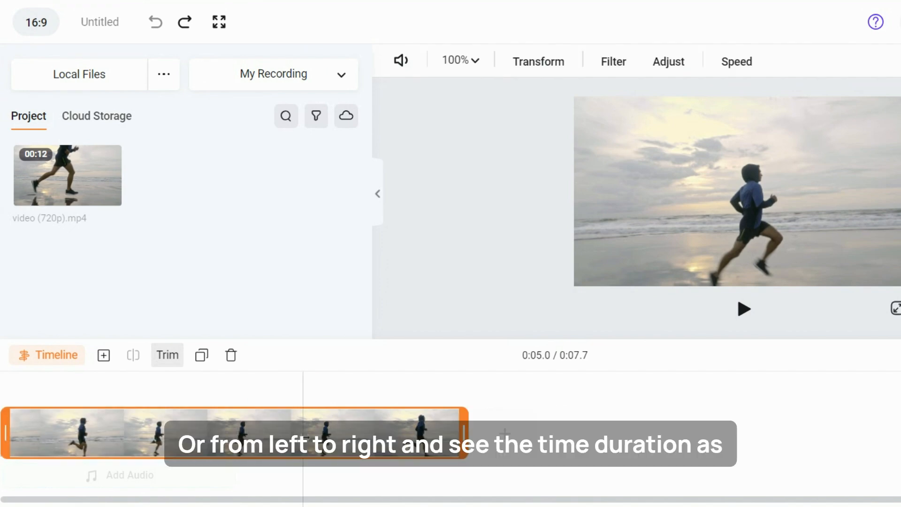
left_click_drag(464, 437, 213, 436)
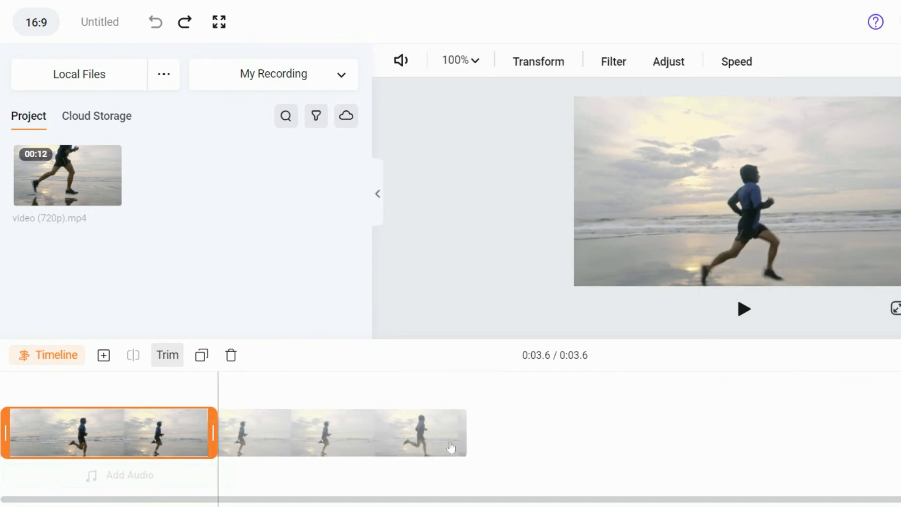
left_click(297, 404)
Step: Preview the trimmed clip on the timeline from its beginning
left_click(27, 407)
left_click(35, 425)
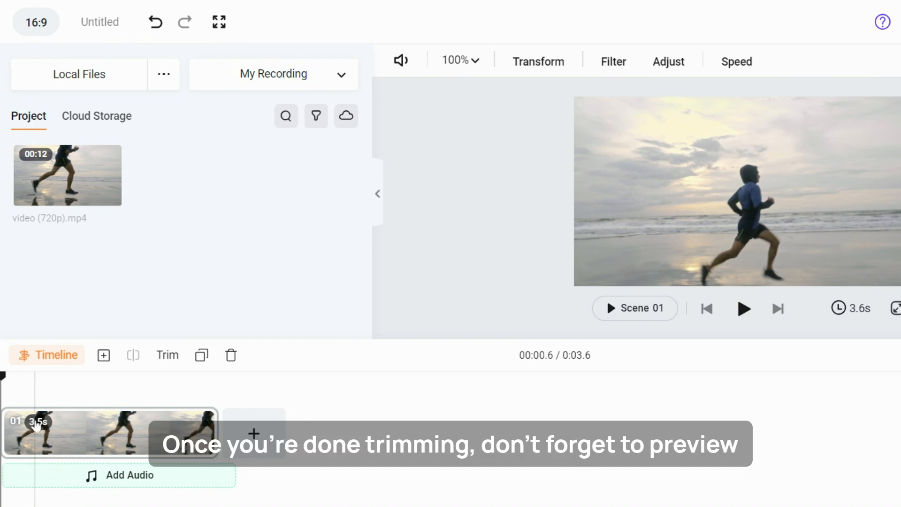
key("space")
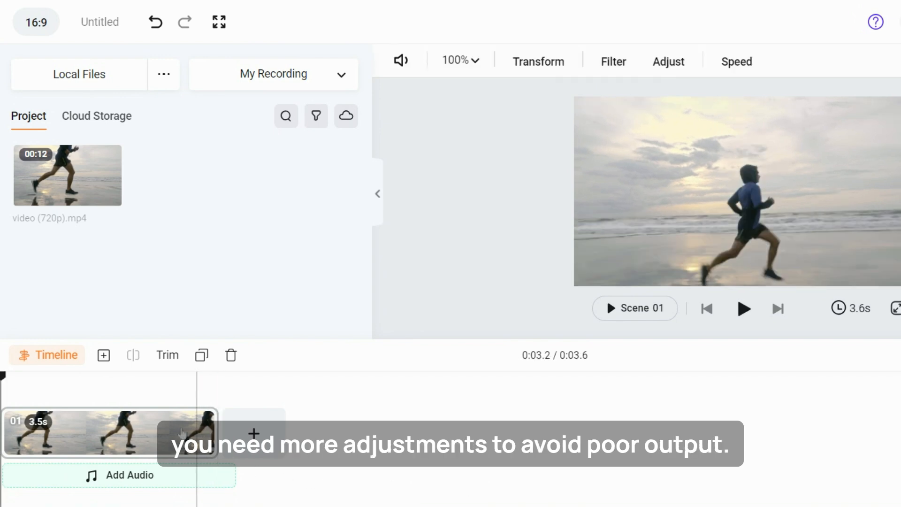
Step: Shorten the clip directly on the timeline from its end to about 2.1 s and play it back
left_click(164, 427)
left_click_drag(216, 432, 114, 431)
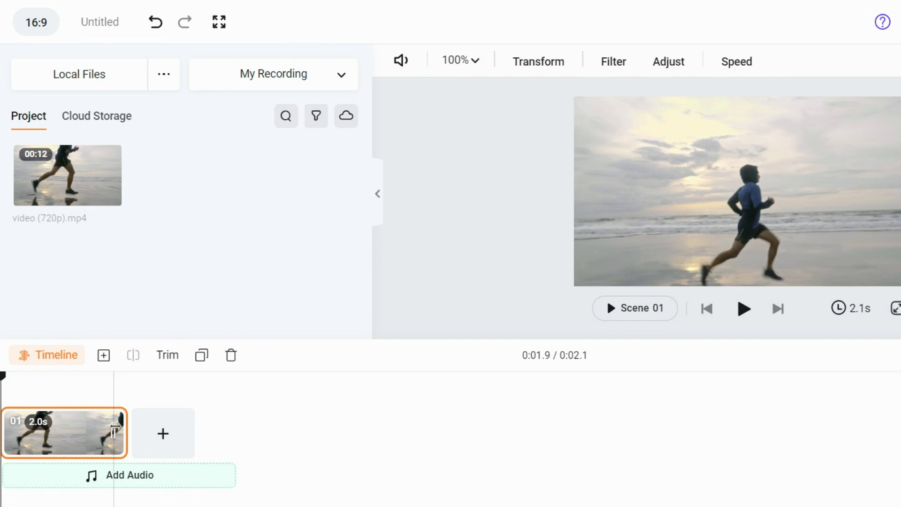
left_click(744, 309)
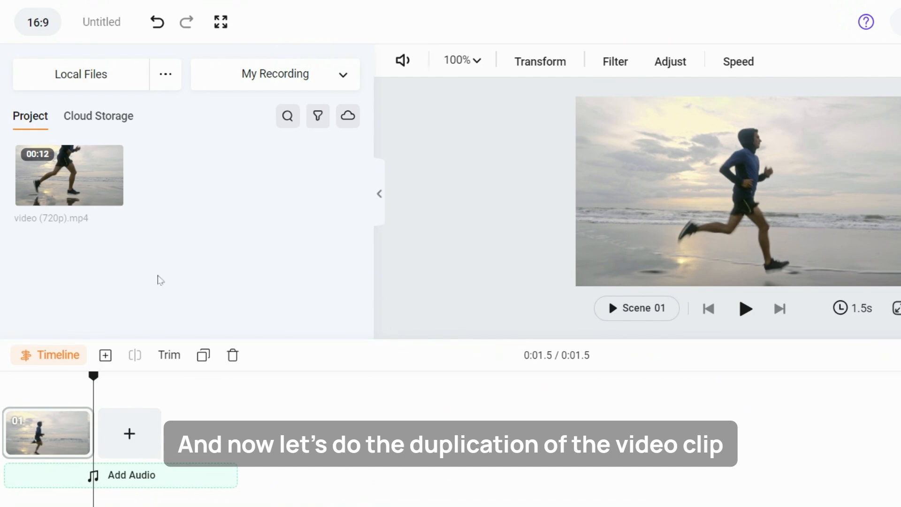
Step: Duplicate the 1.5 s clip three times to fill scenes 02 to 04, and play the sequence from the start
left_click(66, 440)
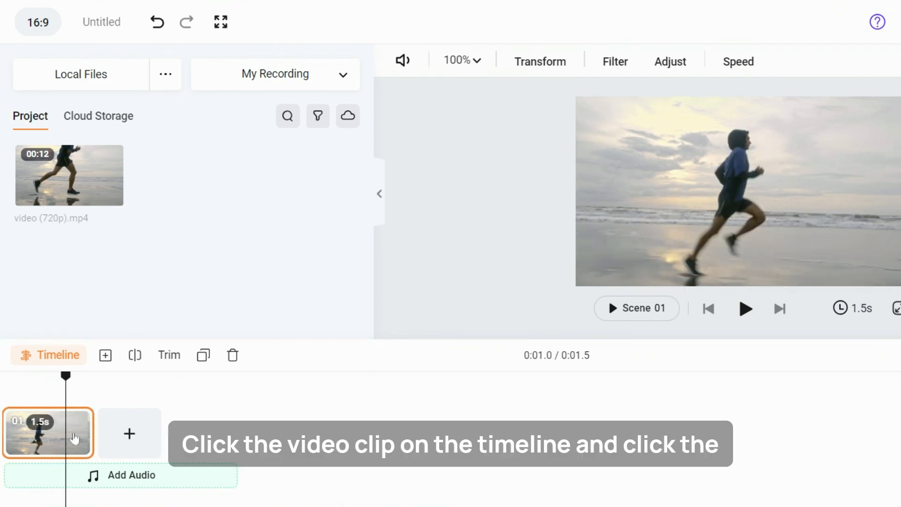
left_click(204, 356)
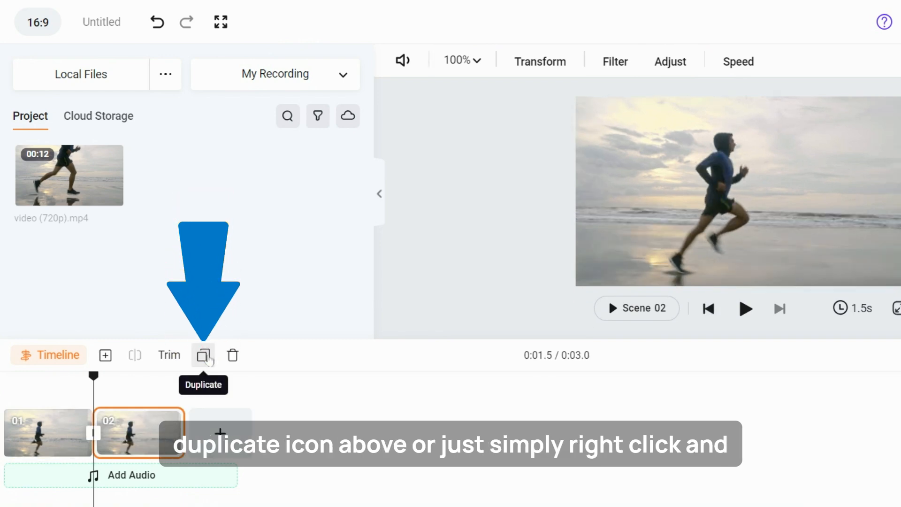
right_click(130, 436)
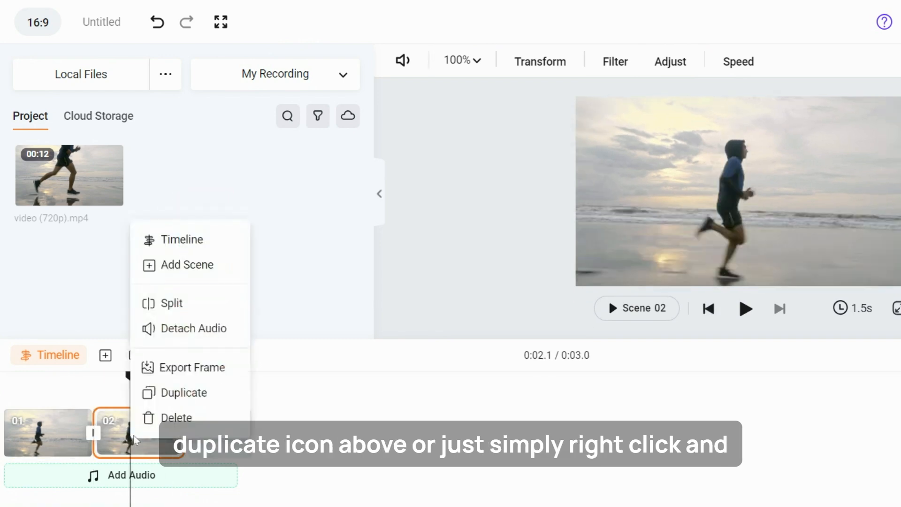
left_click(202, 393)
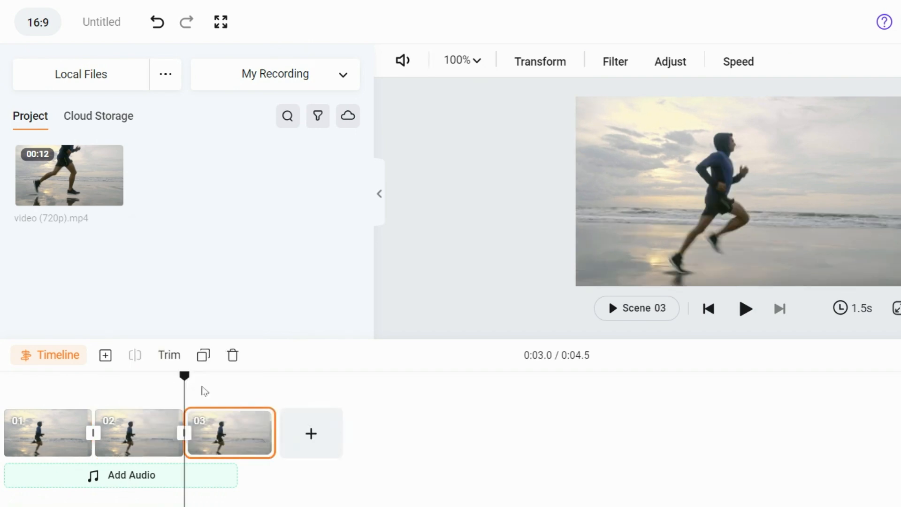
right_click(244, 435)
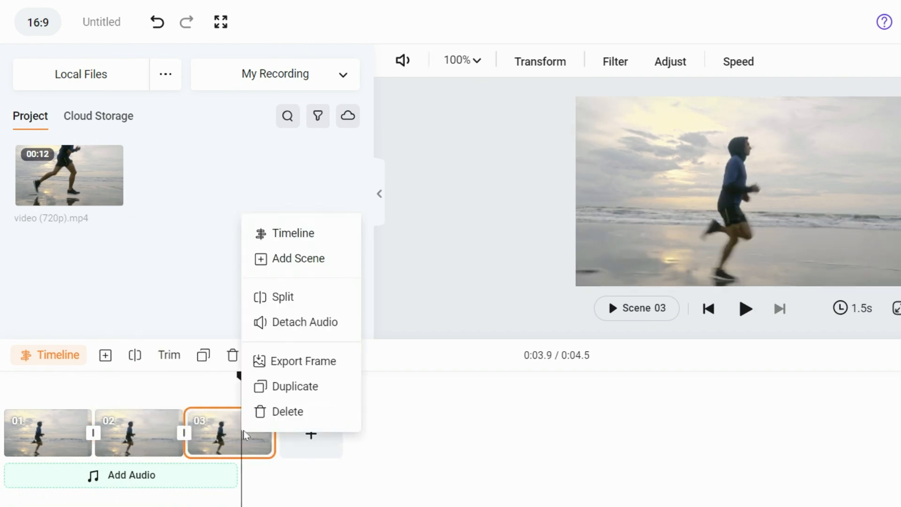
left_click(276, 387)
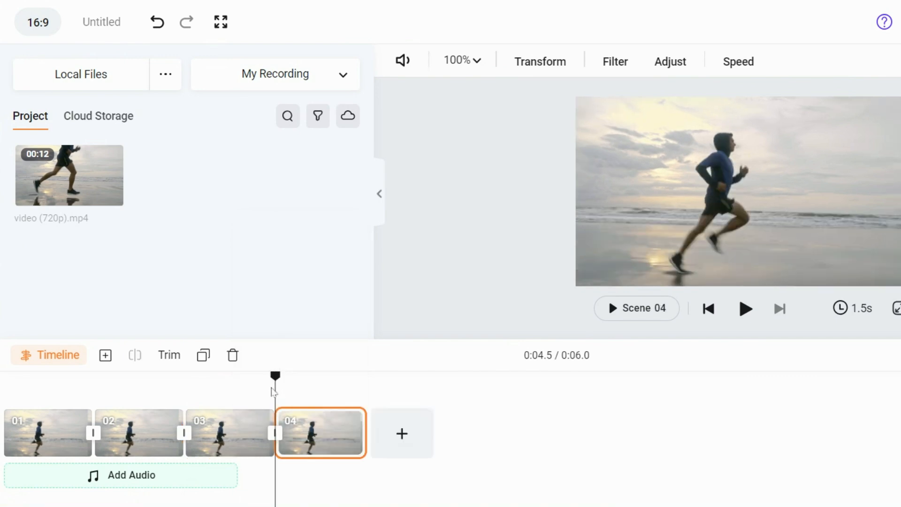
left_click(44, 386)
left_click(746, 309)
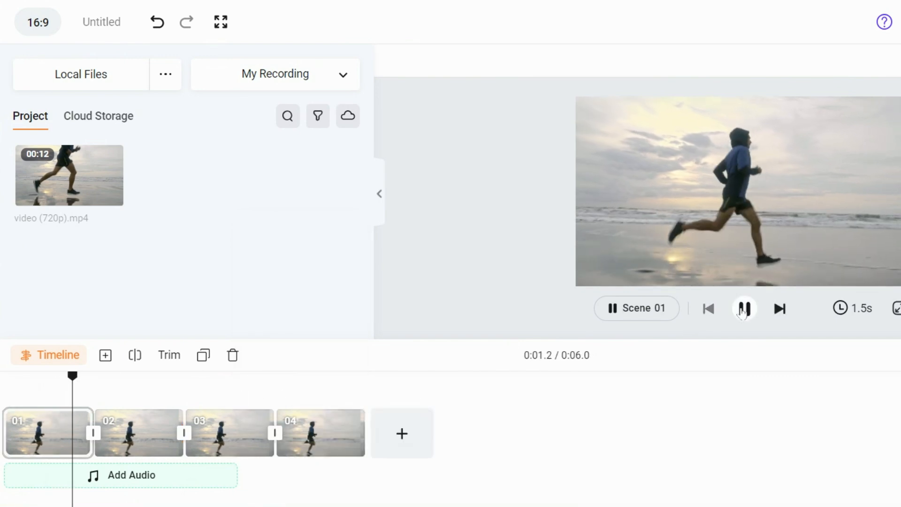